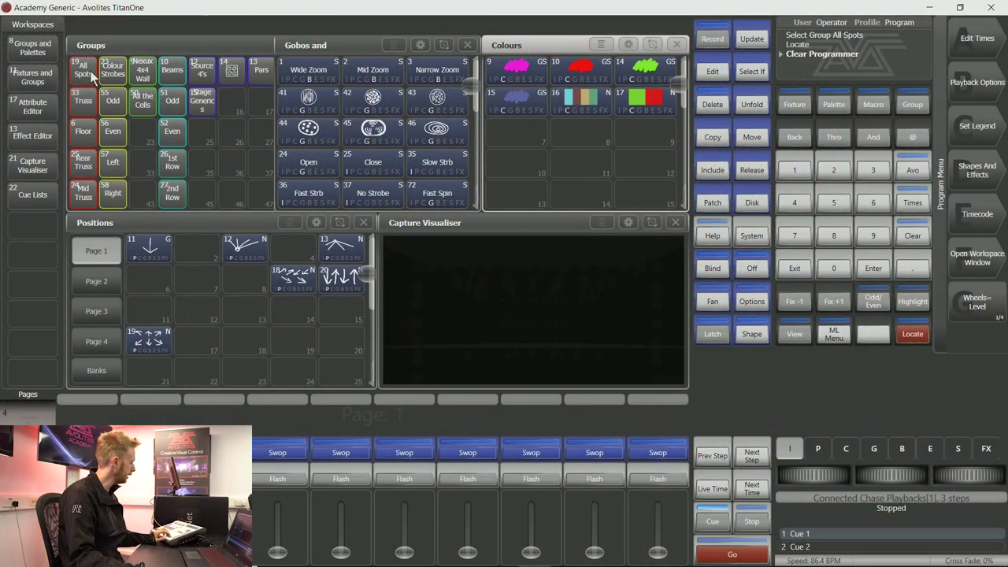
Set All Spots to 100% dimmer with red colour palette 10, position 13 and gobo 45.
left_click(91, 73)
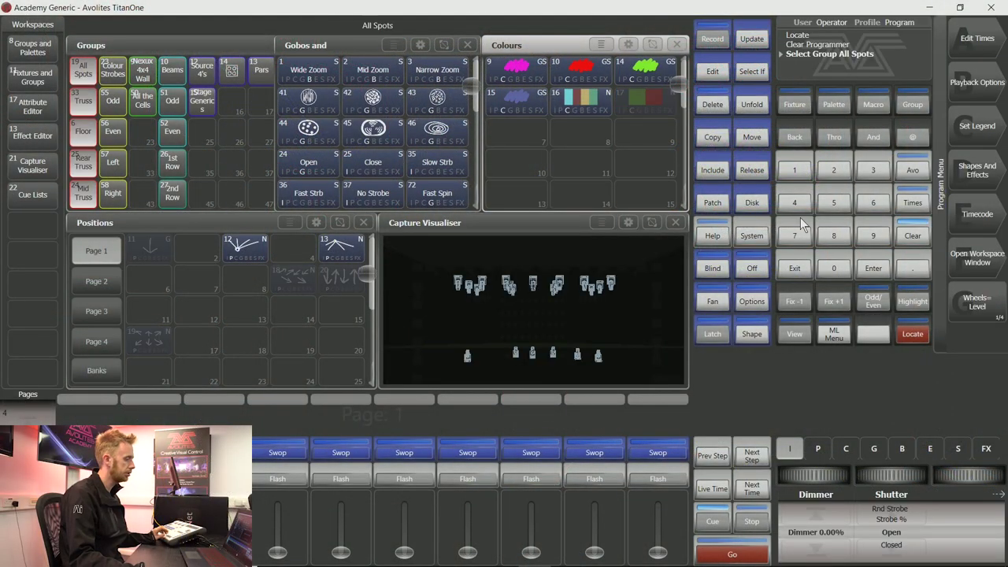
left_click(832, 511)
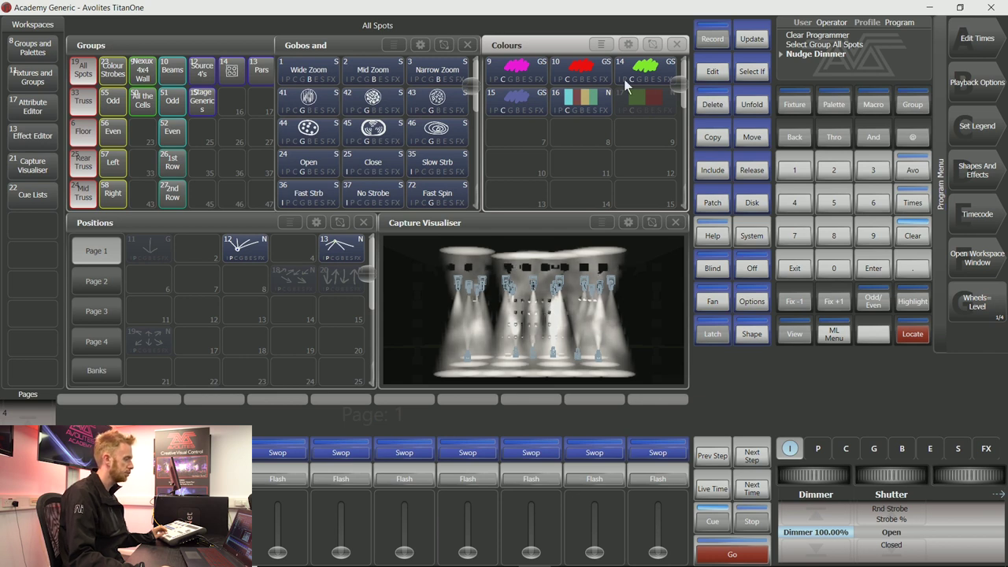
left_click(582, 71)
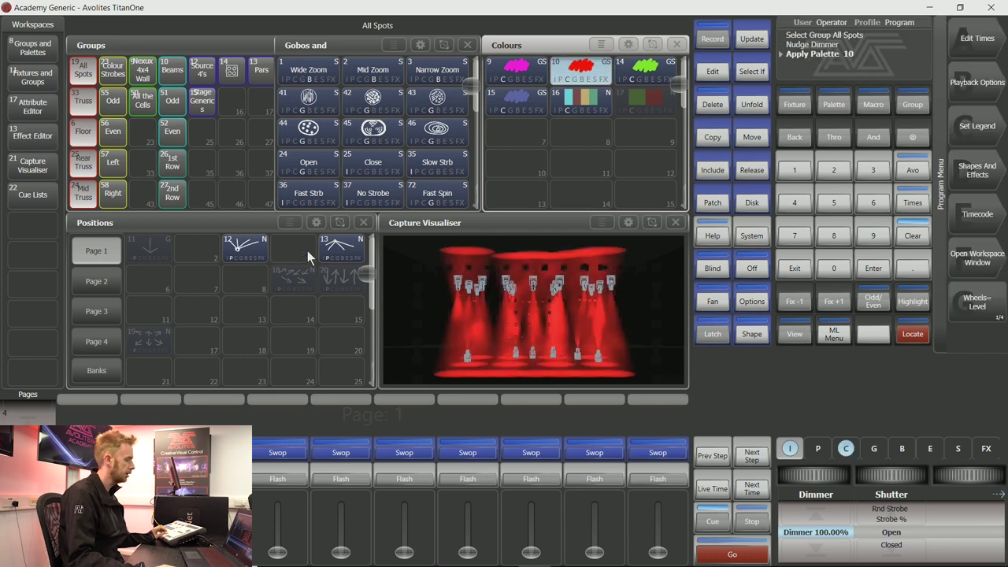
left_click(335, 253)
left_click(373, 128)
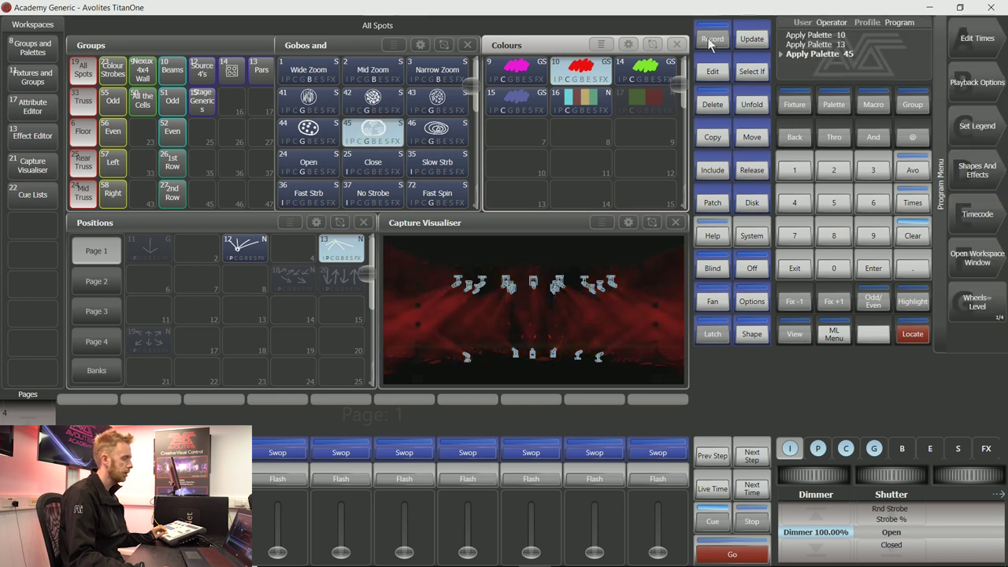
Record the look as the Cue 2 playback and clear the programmer.
key("ctrl+r")
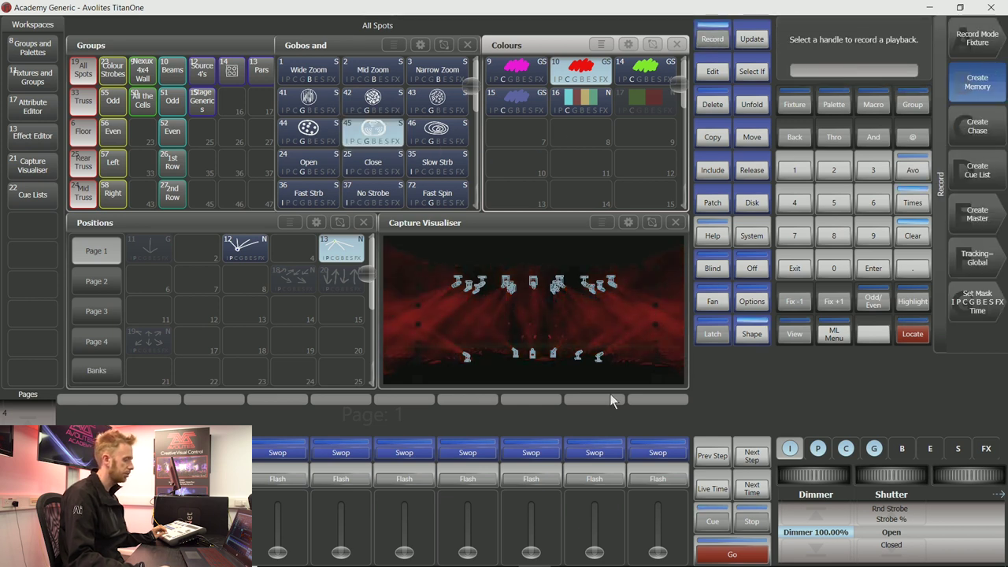
left_click(663, 455)
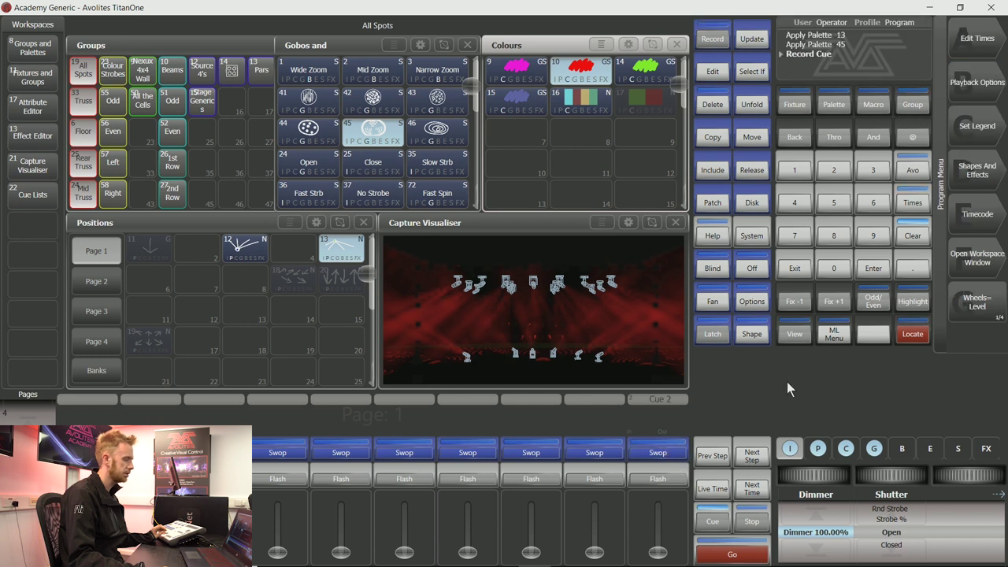
left_click(912, 235)
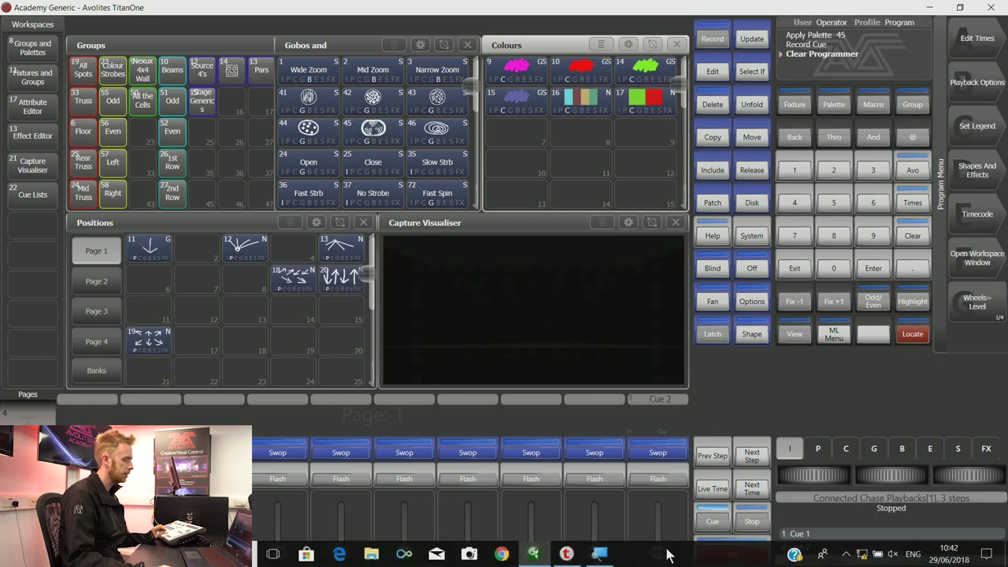
left_click_drag(659, 553, 660, 452)
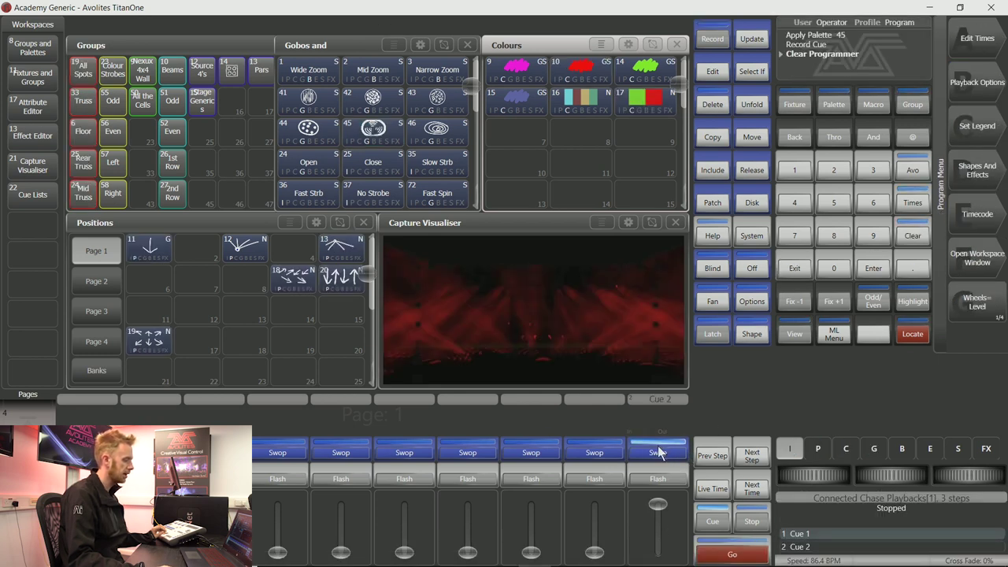
left_click_drag(659, 505, 660, 553)
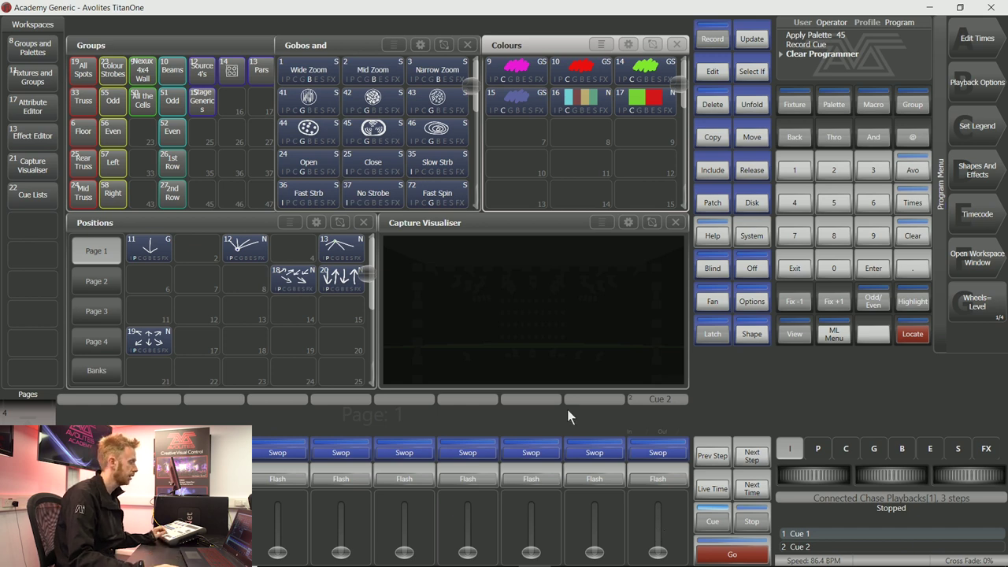
left_click(78, 72)
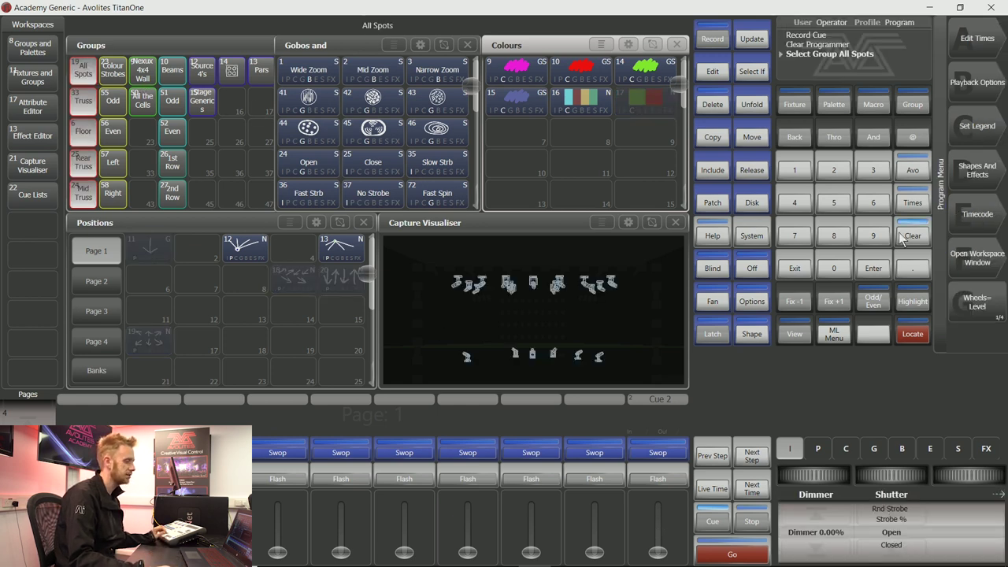
left_click(909, 335)
left_click(912, 235)
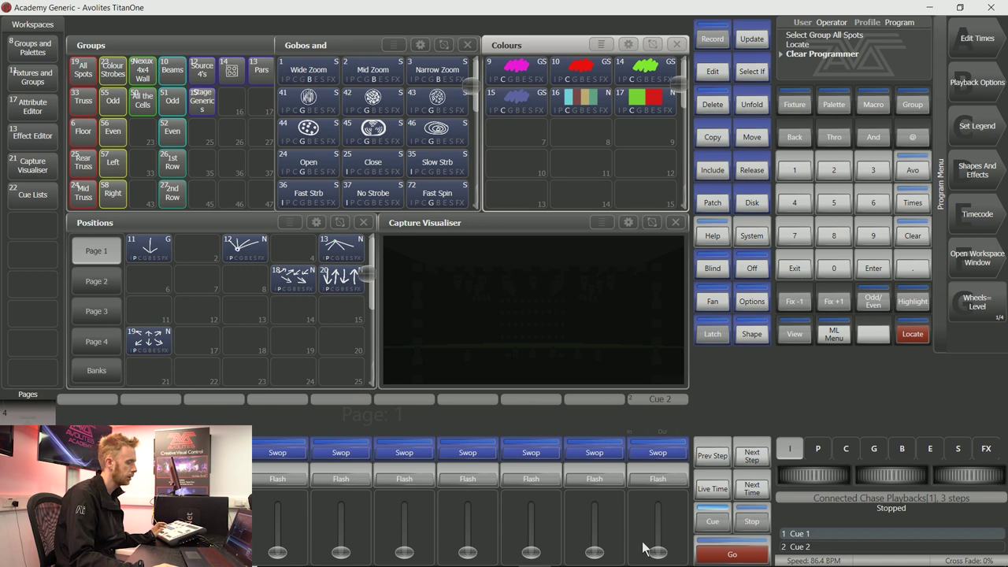
mouse_move(658, 553)
left_mouse_down()
mouse_move(658, 498)
mouse_move(660, 554)
left_mouse_up()
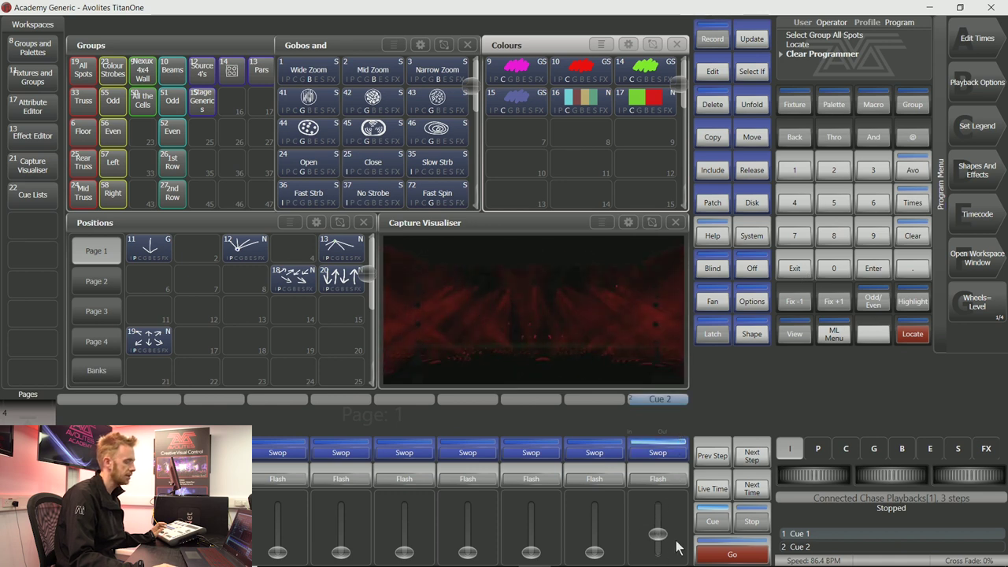
left_click(913, 234)
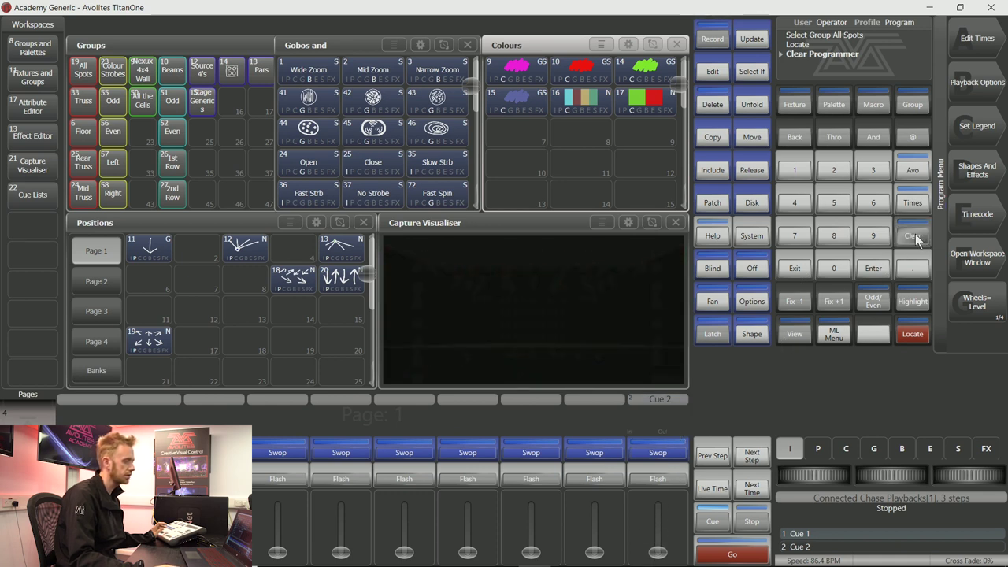
left_click(82, 75)
left_click(912, 333)
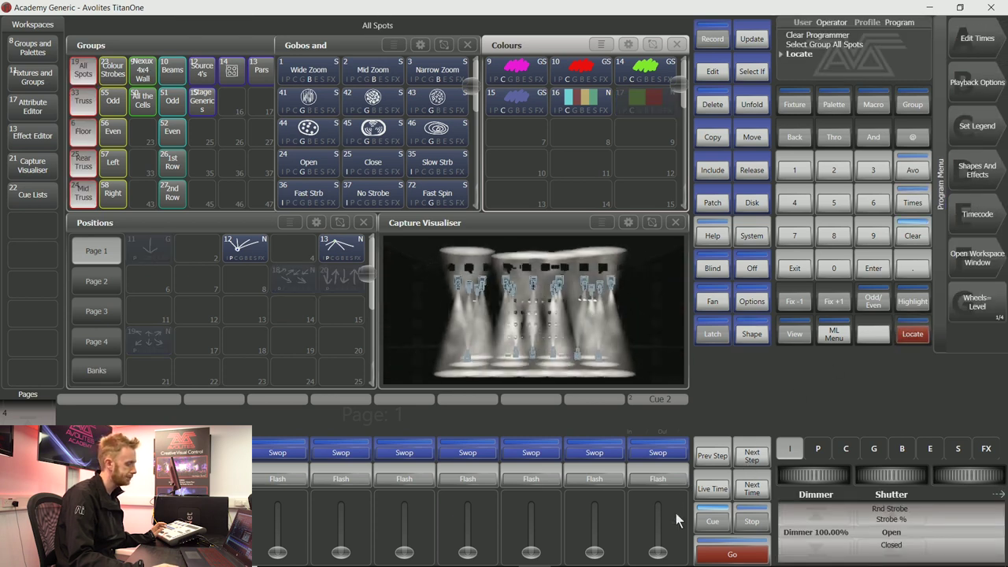
left_click(913, 233)
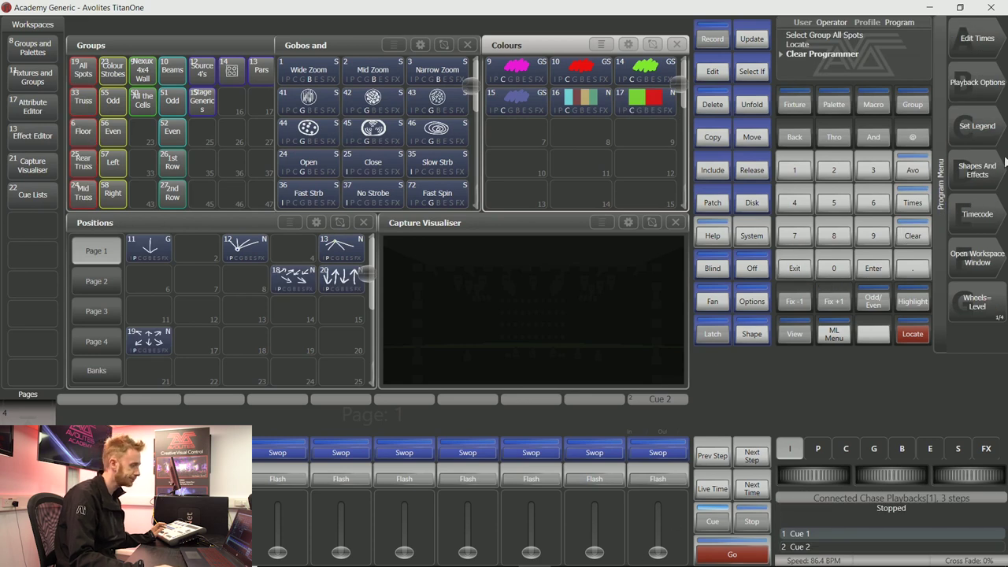
Change Cue 2's cue fader mode from Mode 0 to Mode 1 Timed Fade In & Out.
left_click(974, 97)
left_click(656, 447)
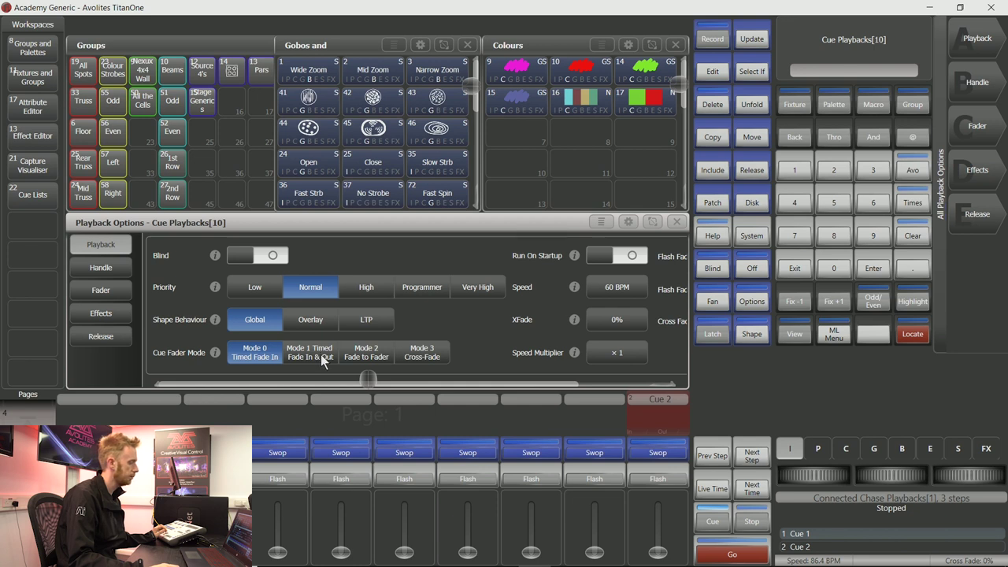
left_click(321, 357)
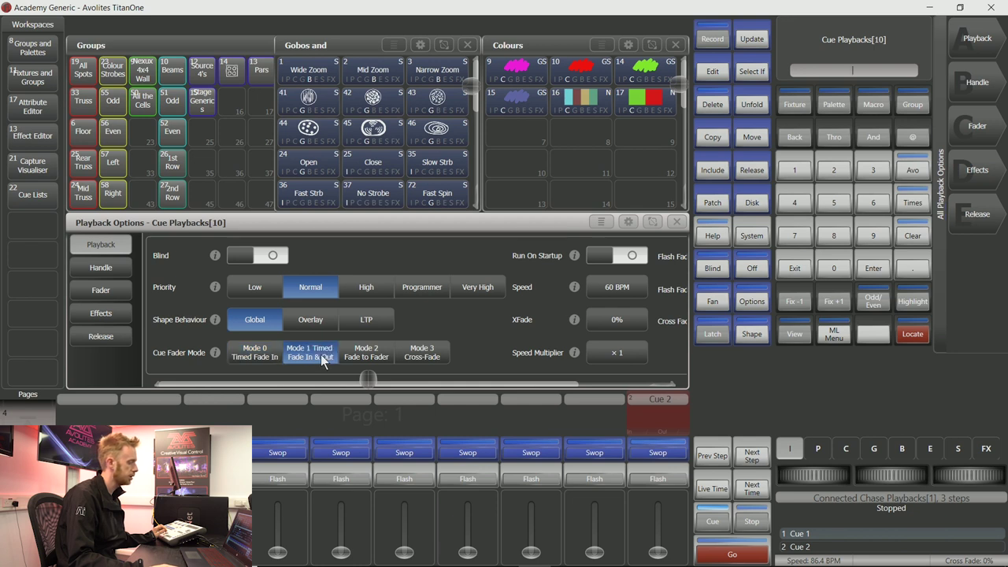
left_click(676, 223)
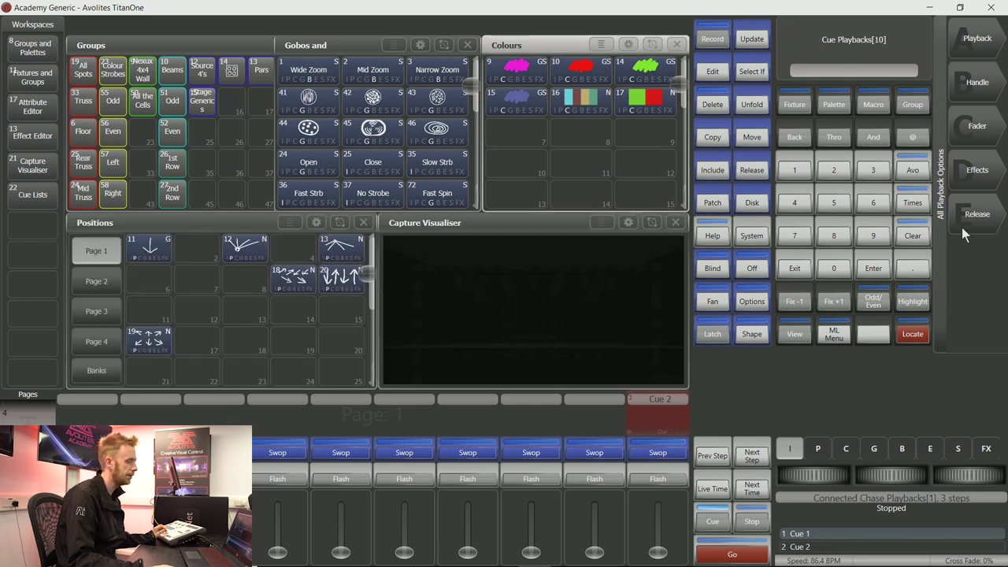
left_click(795, 269)
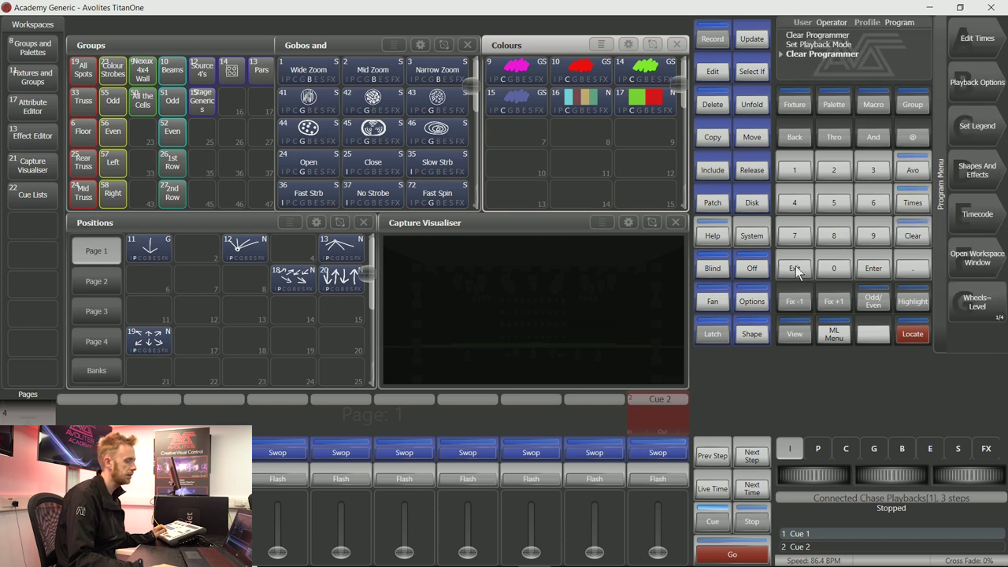
Give Cue 2 a 2-second fade in and fade out, then clear the programmer.
left_click(978, 40)
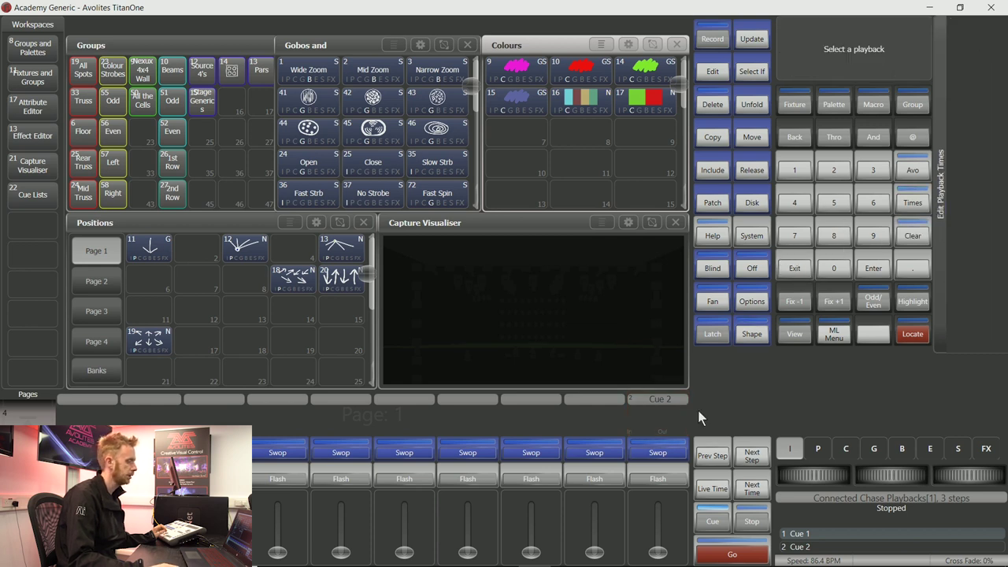
left_click(652, 456)
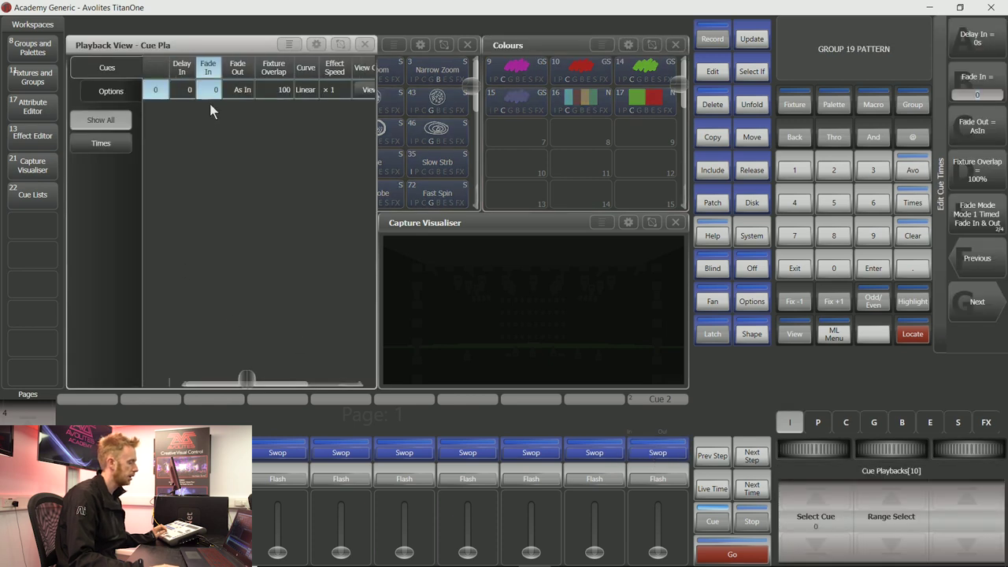
type("2")
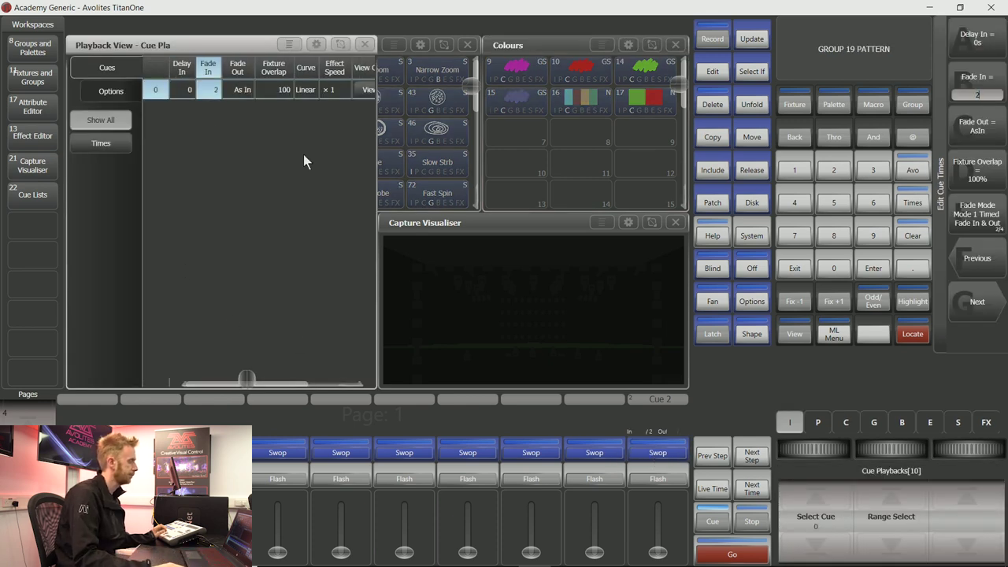
key("Return")
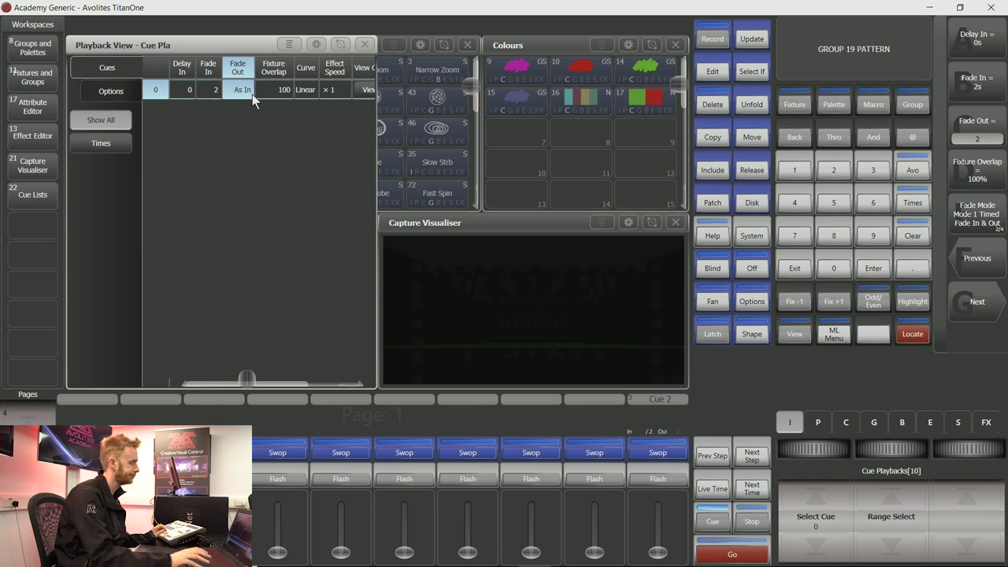
key("Escape")
left_click(916, 238)
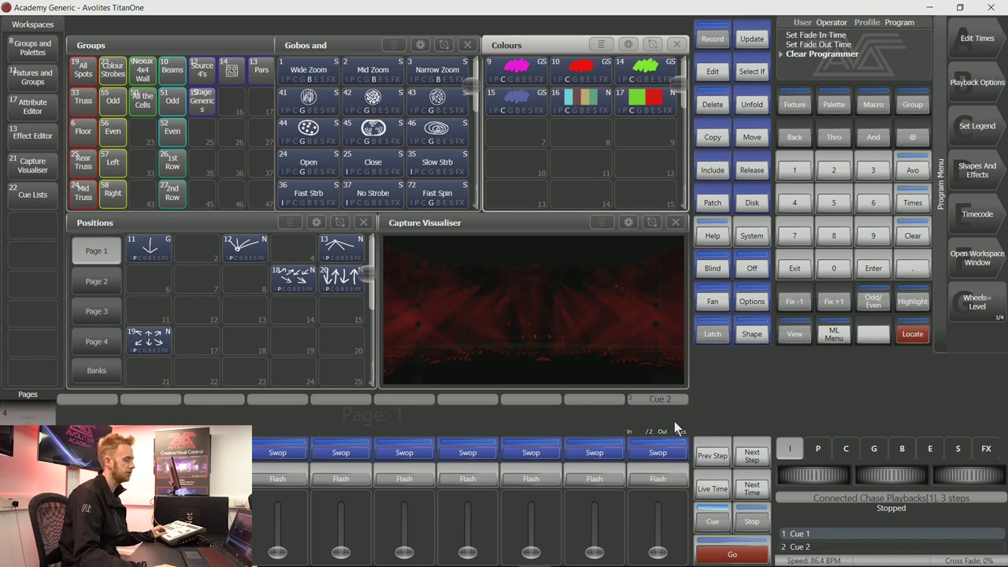
Clear the programmer and switch Cue 2's cue fader mode to Mode 2 Fade to Fader.
left_click(916, 236)
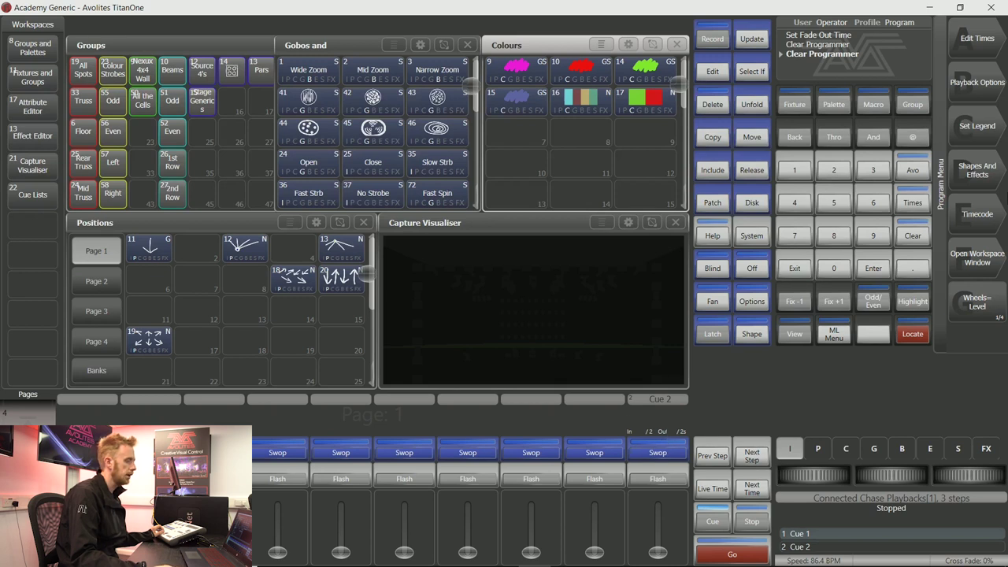
left_click(983, 91)
left_click(655, 454)
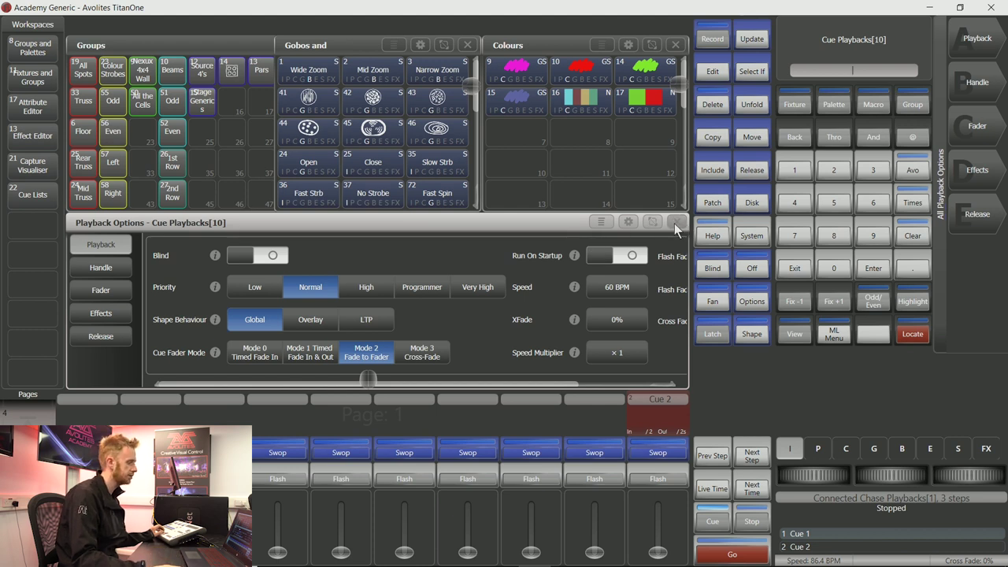
left_click(675, 223)
Exit to the main menu and select the All Spots group.
left_click(83, 67)
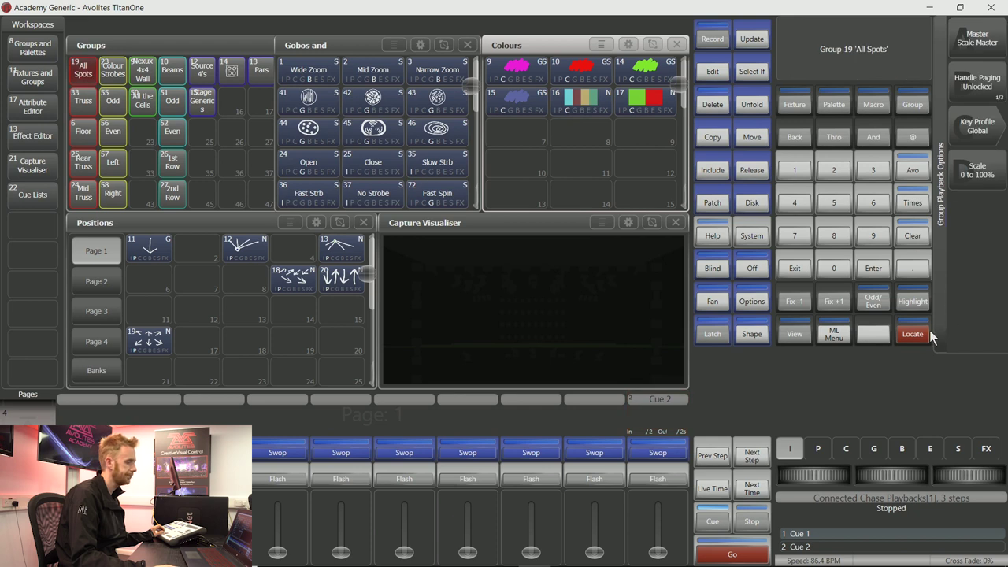
left_click(797, 266)
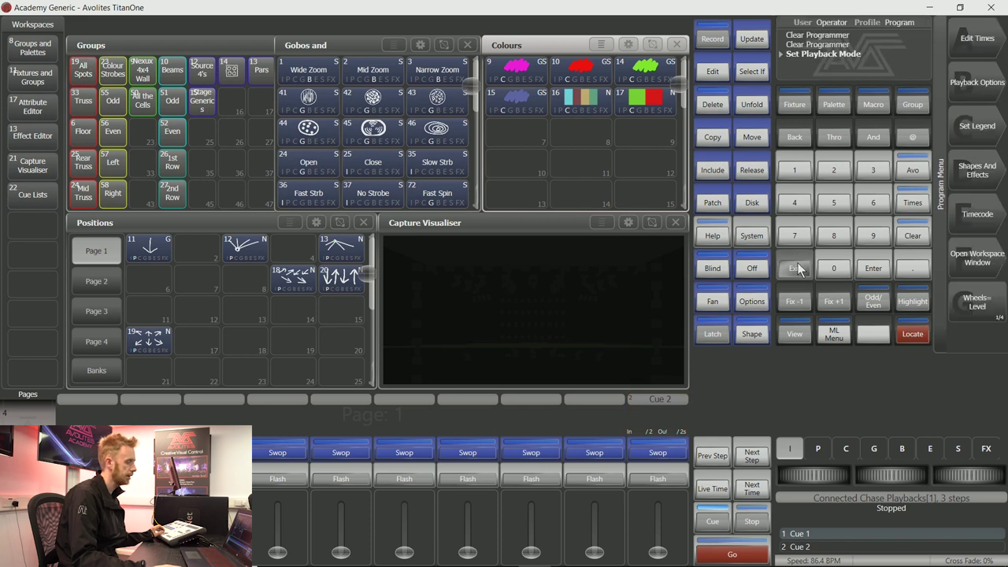
left_click(85, 71)
Locate All Spots, then clear them from the programmer so the stage ends dark.
left_click(913, 334)
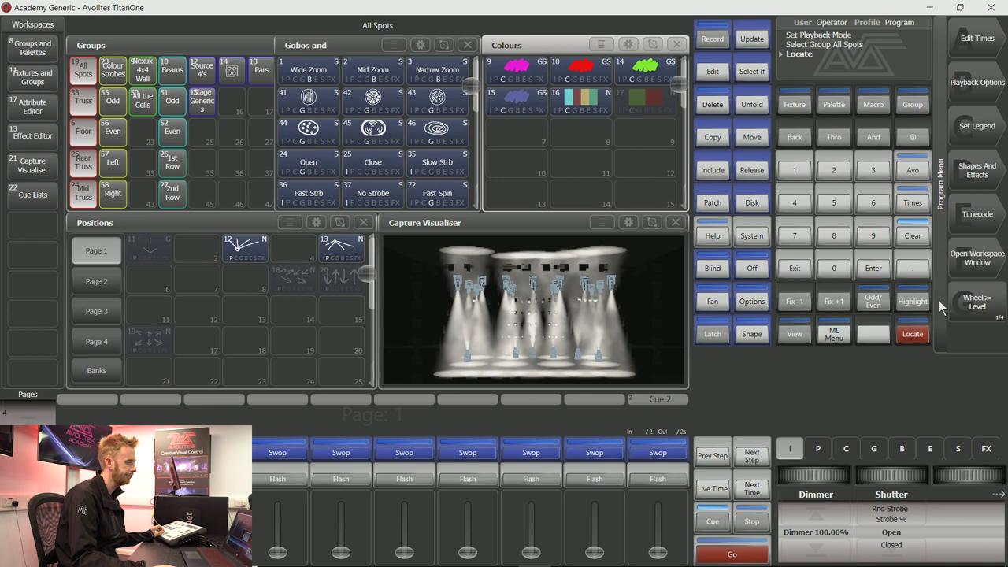
left_click(912, 236)
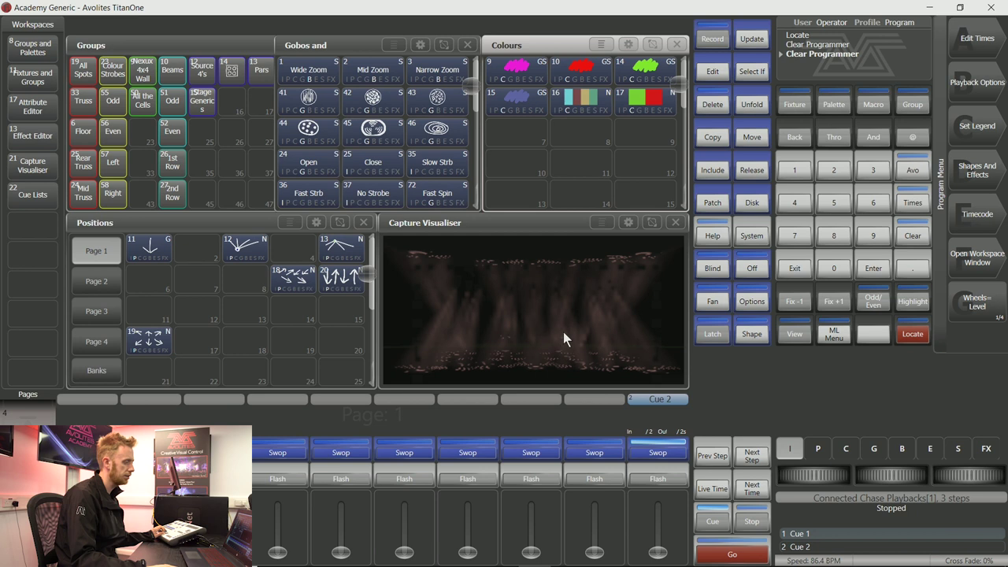
left_click(918, 239)
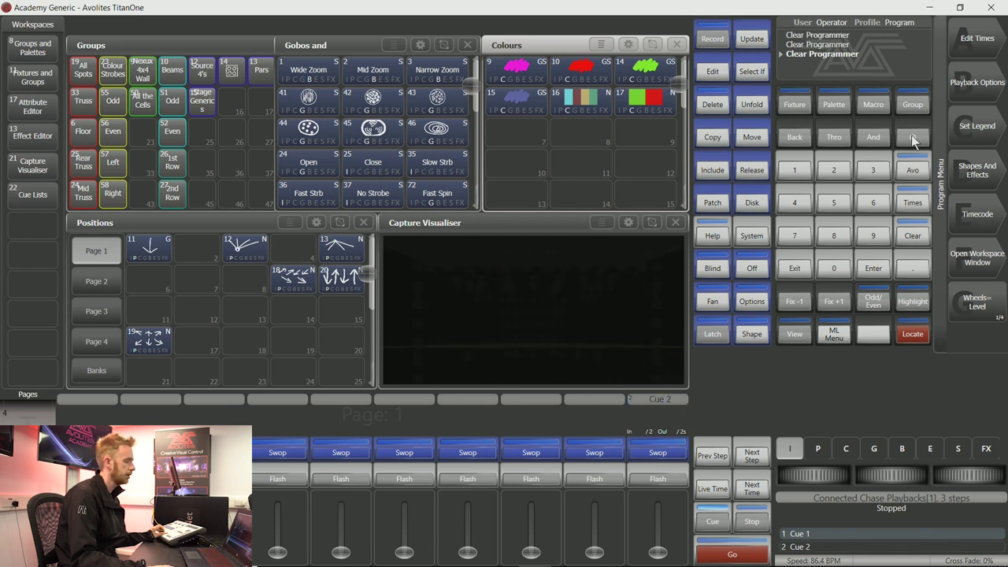
Set Cue 2 to Mode 3 Cross-Fade, then select All Spots and clear the programmer.
left_click(979, 88)
left_click(673, 452)
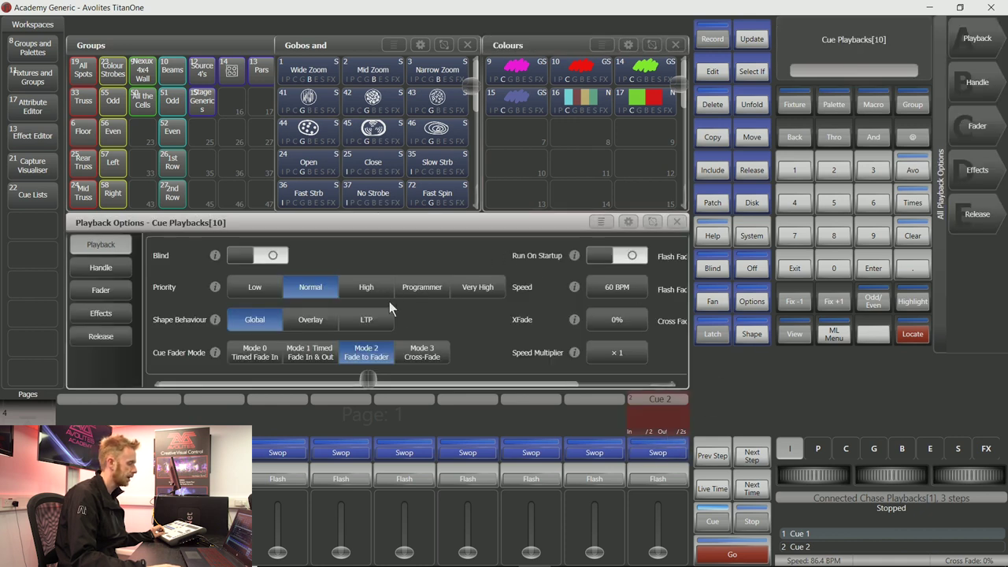
left_click(422, 353)
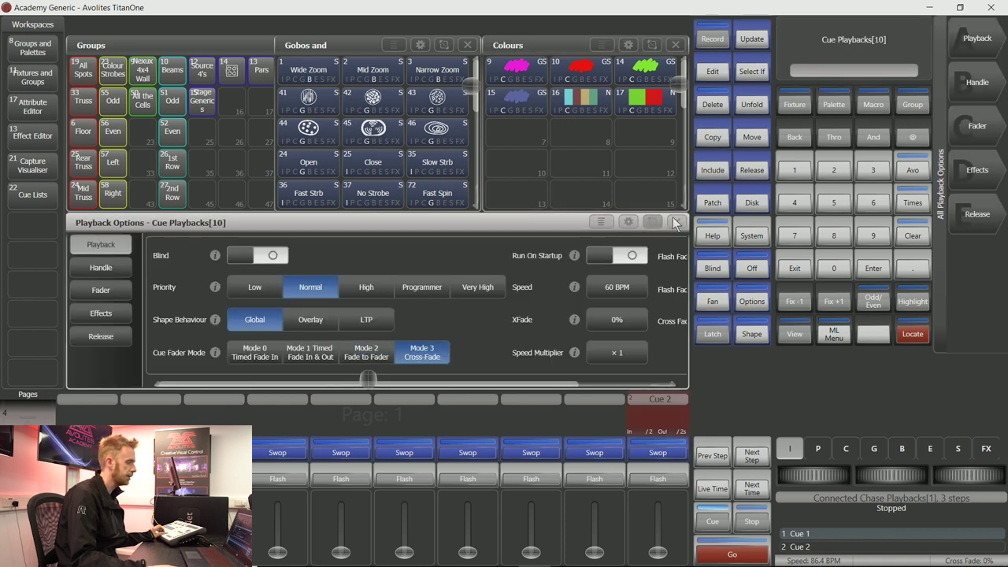
left_click(675, 222)
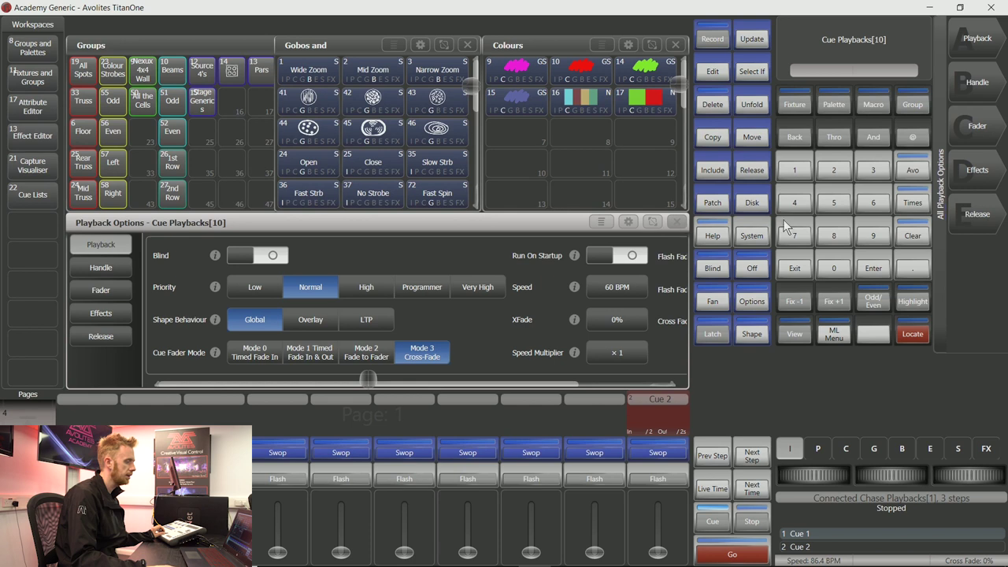
left_click(794, 276)
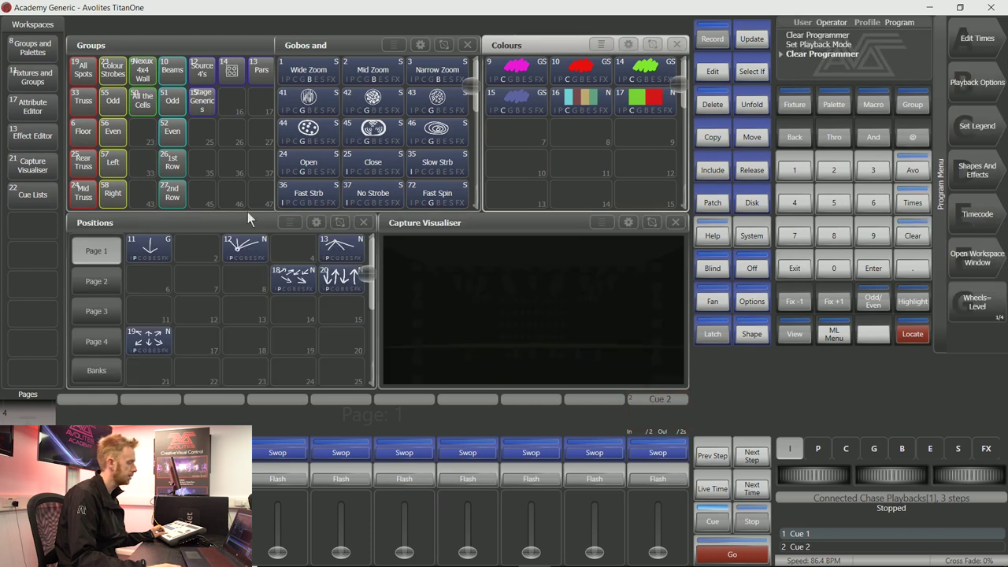
left_click(88, 73)
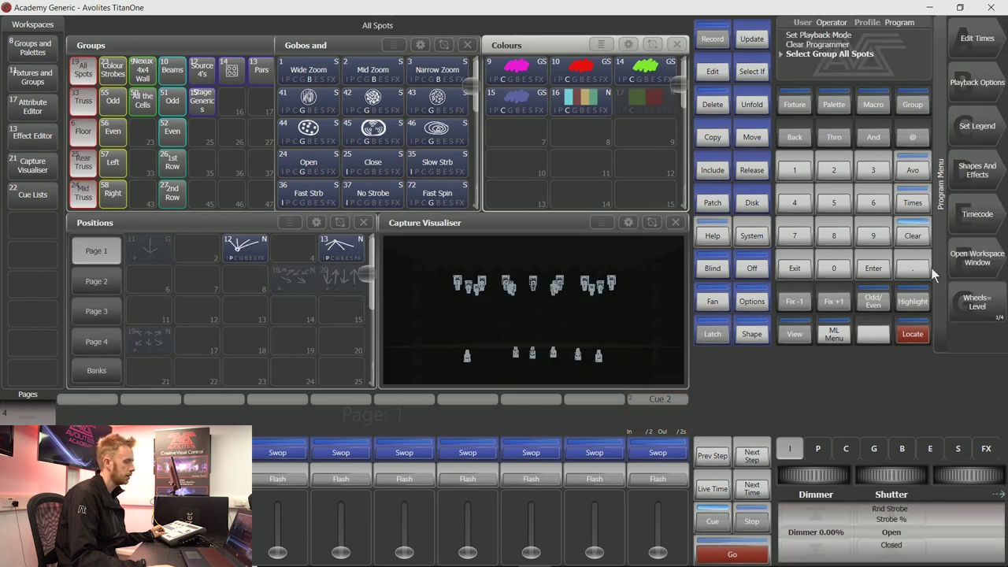
left_click(915, 232)
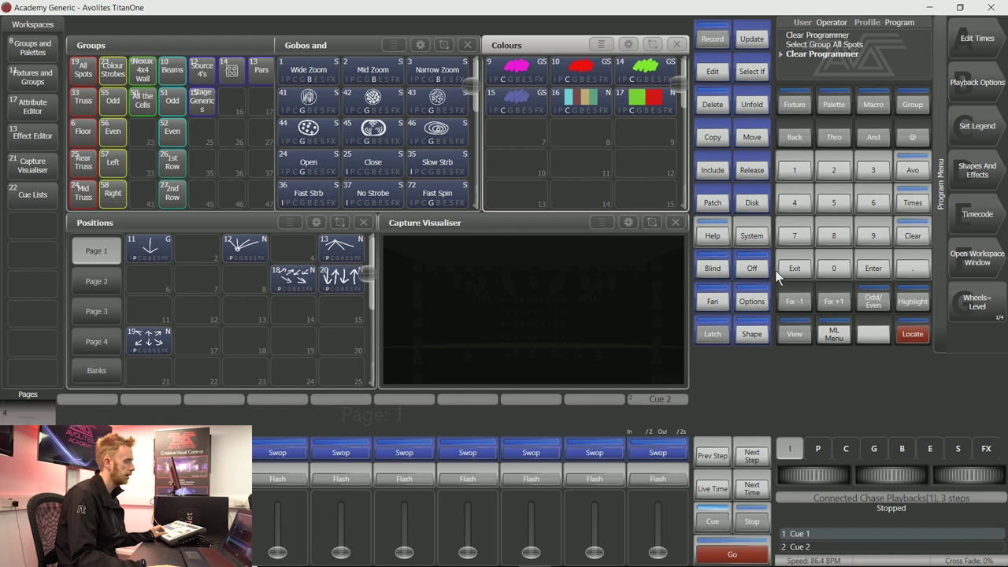
Record the Beams group at 100% dimmer as Cue 3 on the first playback.
left_click(165, 73)
left_click(832, 505)
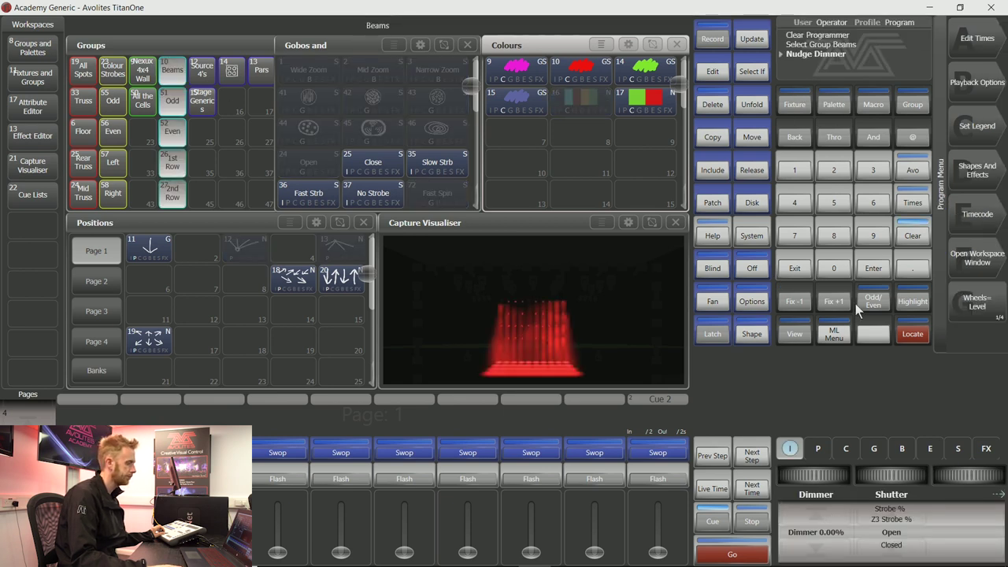
left_click(712, 40)
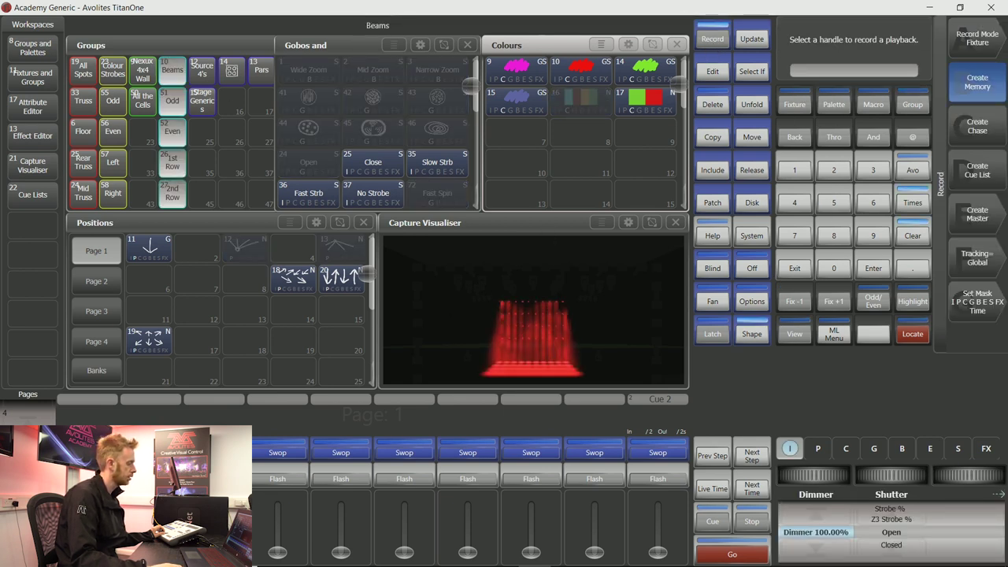
left_click(88, 452)
Clear the programmer, bring up Cue 3, and crossfade Cue 2 in with its fader.
left_click(914, 230)
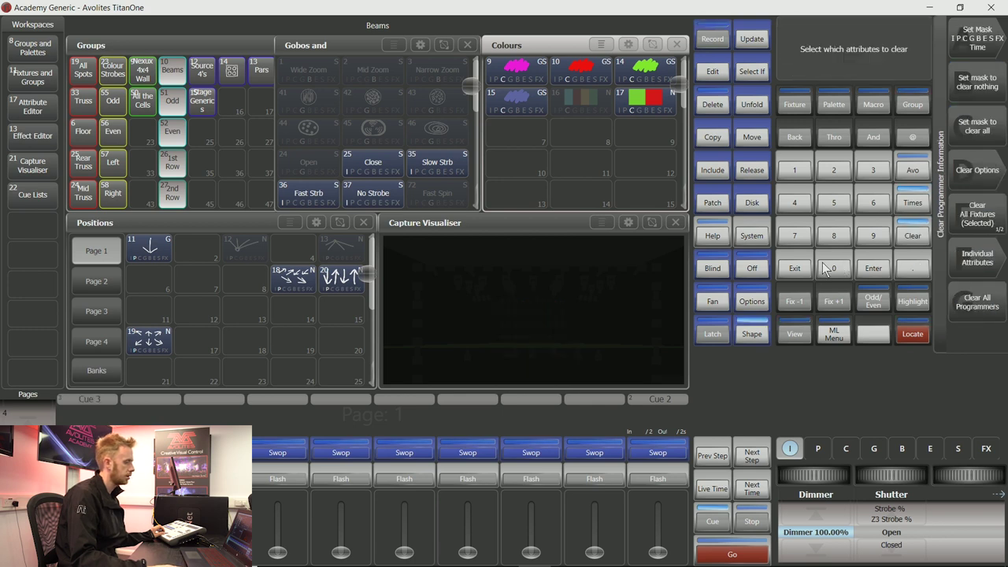
left_click(914, 230)
left_click(91, 452)
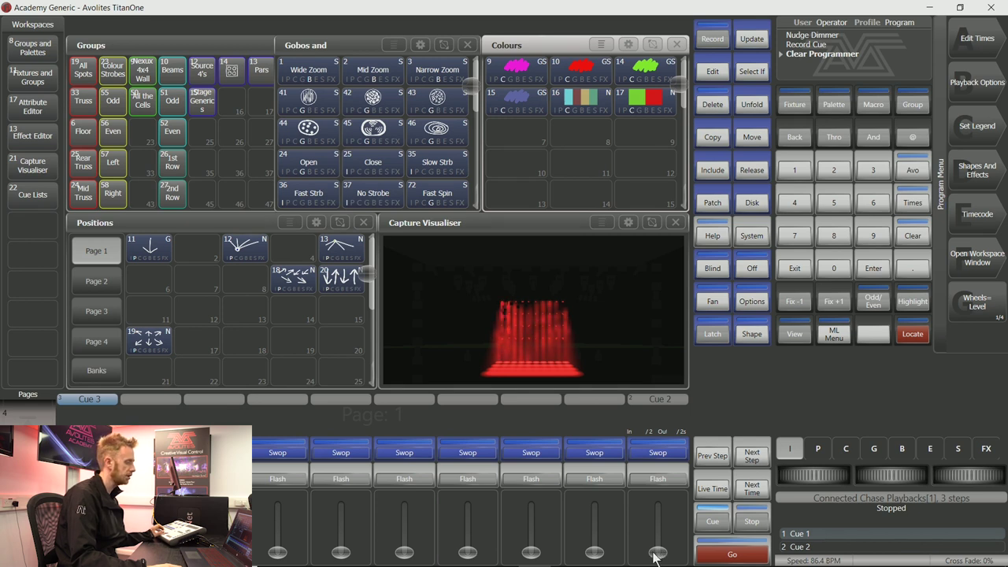
left_click_drag(654, 556, 664, 483)
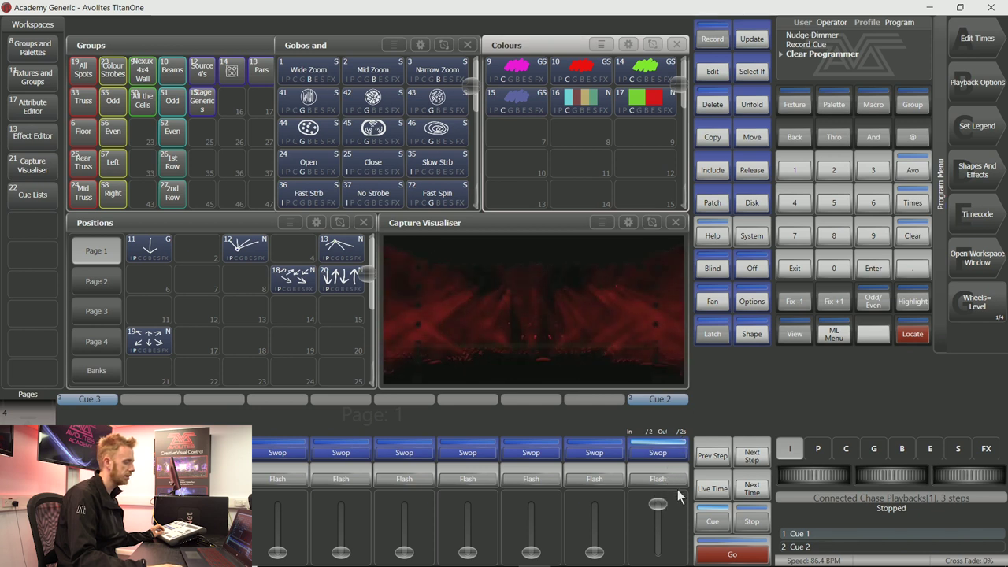
left_click_drag(658, 506, 658, 553)
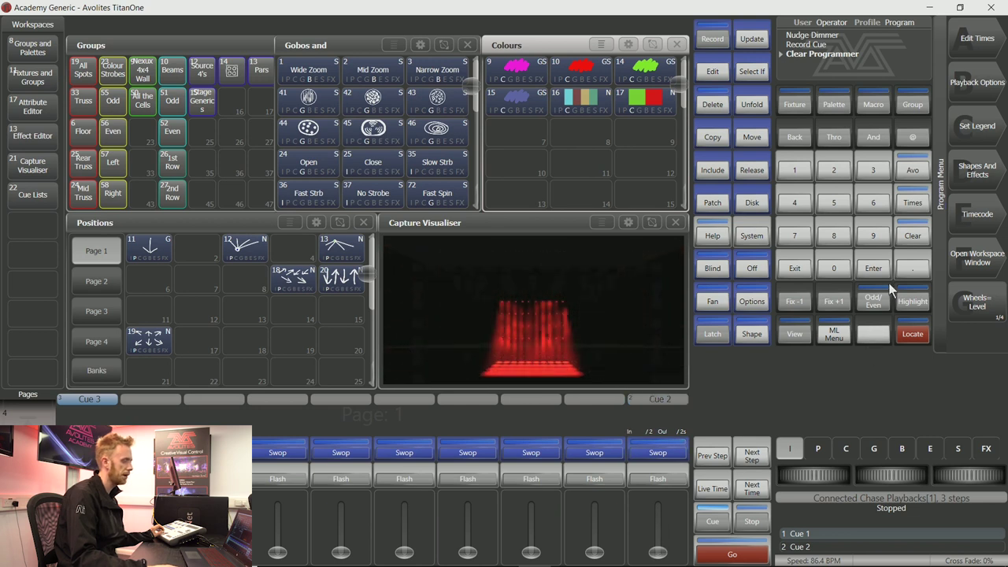
left_click(912, 236)
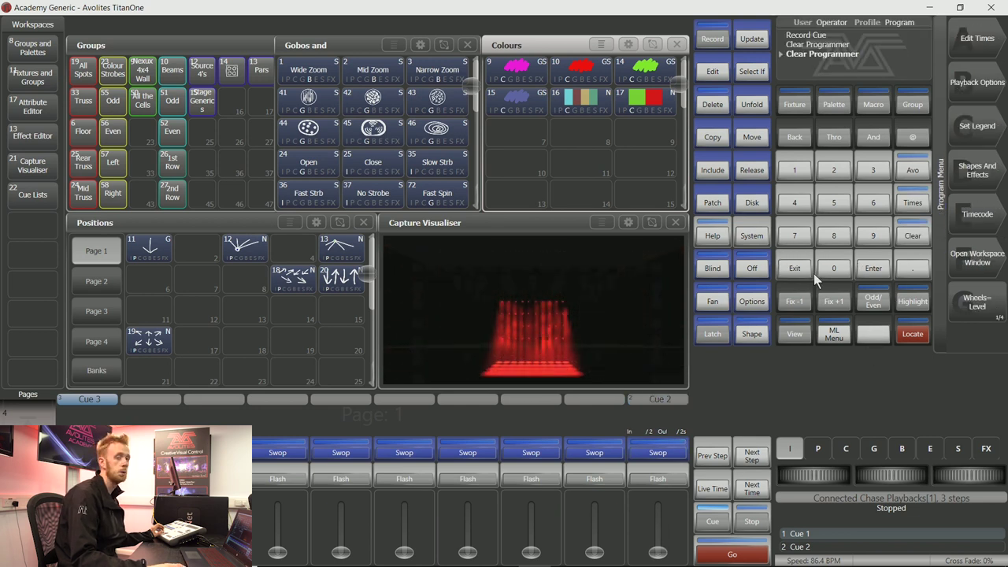